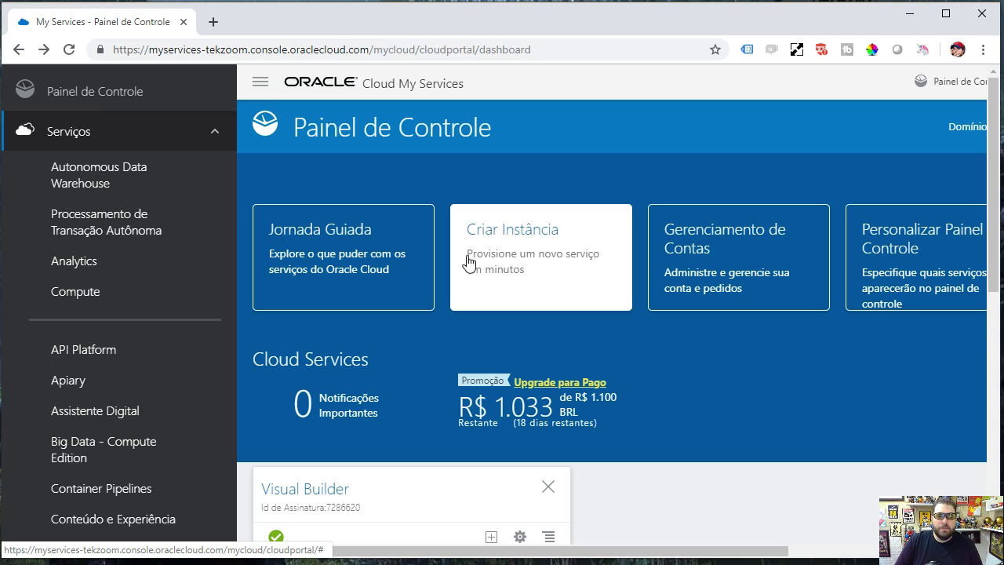
Start creating a new Compute instance from the featured cloud services.
{"action": "scroll", "coordinate": [532, 254], "scroll_direction": "right", "scroll_amount": 3}
{"action": "left_click", "coordinate": [329, 251]}
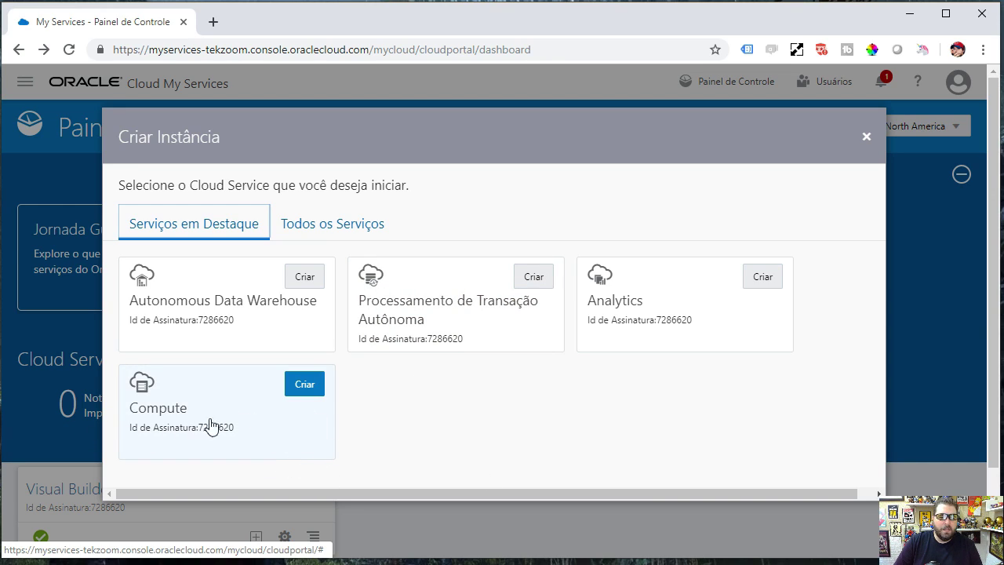
{"action": "left_click", "coordinate": [306, 390]}
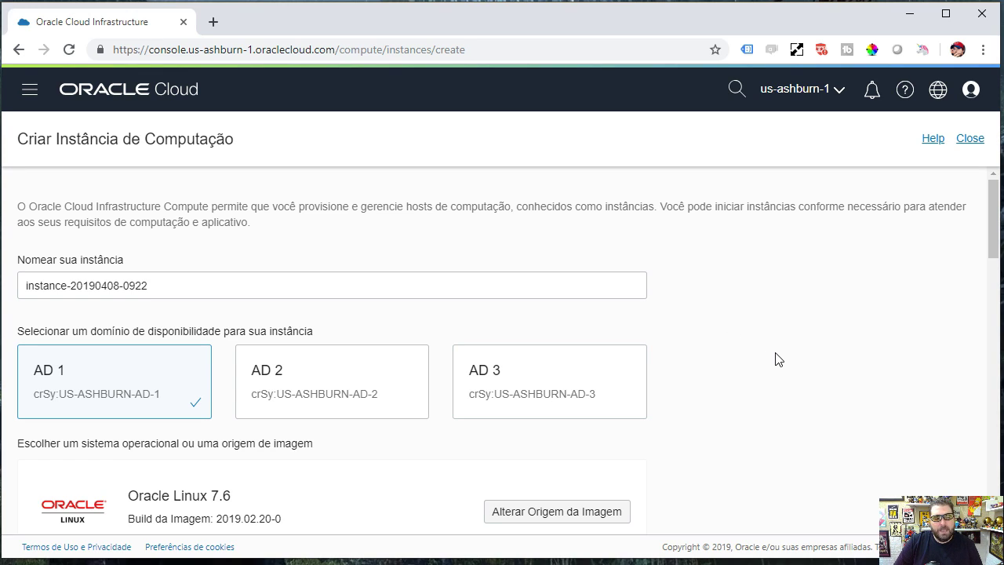
Open the image source selection for the instance and review the available platform operating system images.
{"action": "scroll", "coordinate": [776, 359], "scroll_direction": "down", "scroll_amount": 2}
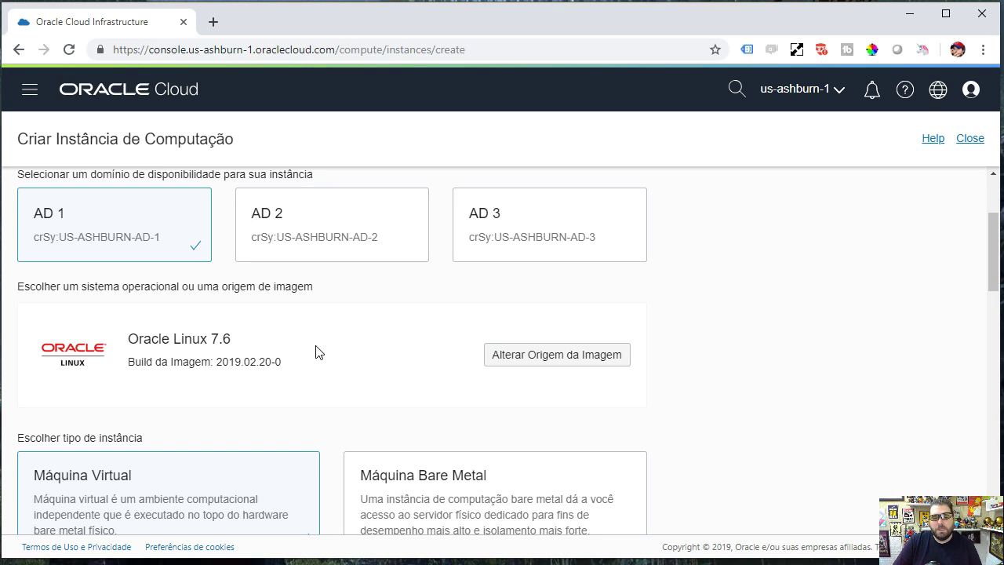
{"action": "left_click", "coordinate": [541, 355]}
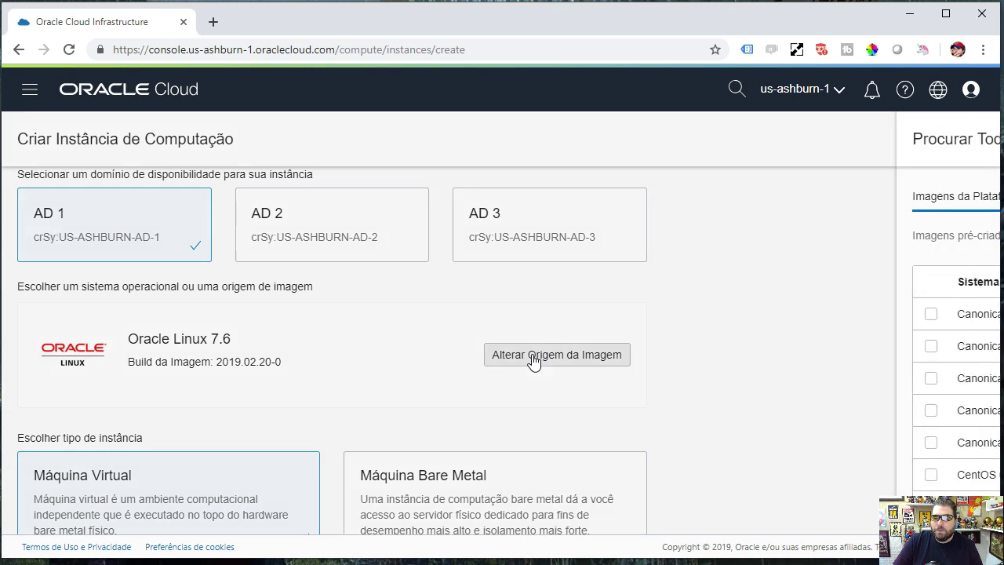
{"action": "scroll", "coordinate": [262, 358], "scroll_direction": "down", "scroll_amount": 2}
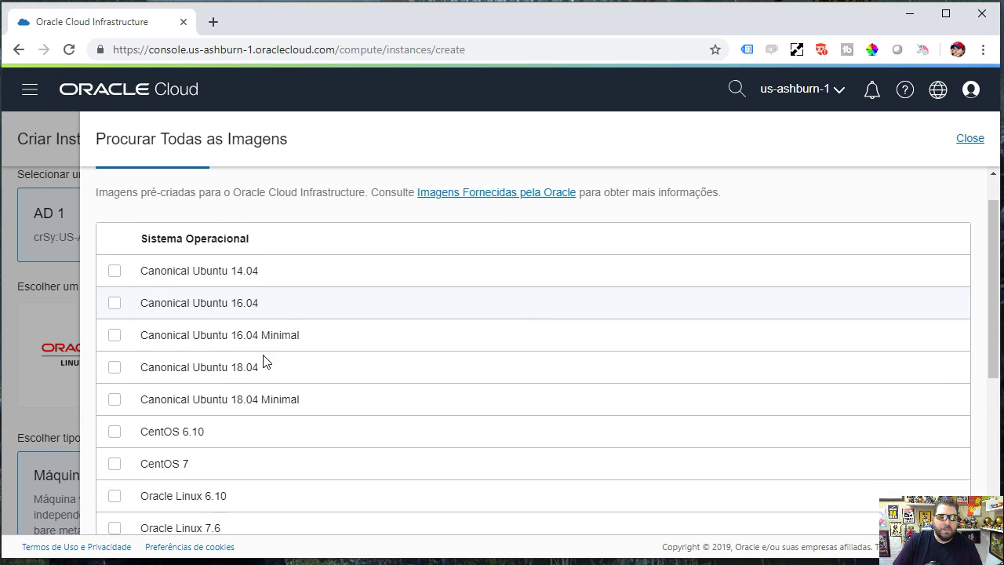
{"action": "scroll", "coordinate": [483, 382], "scroll_direction": "down", "scroll_amount": 2}
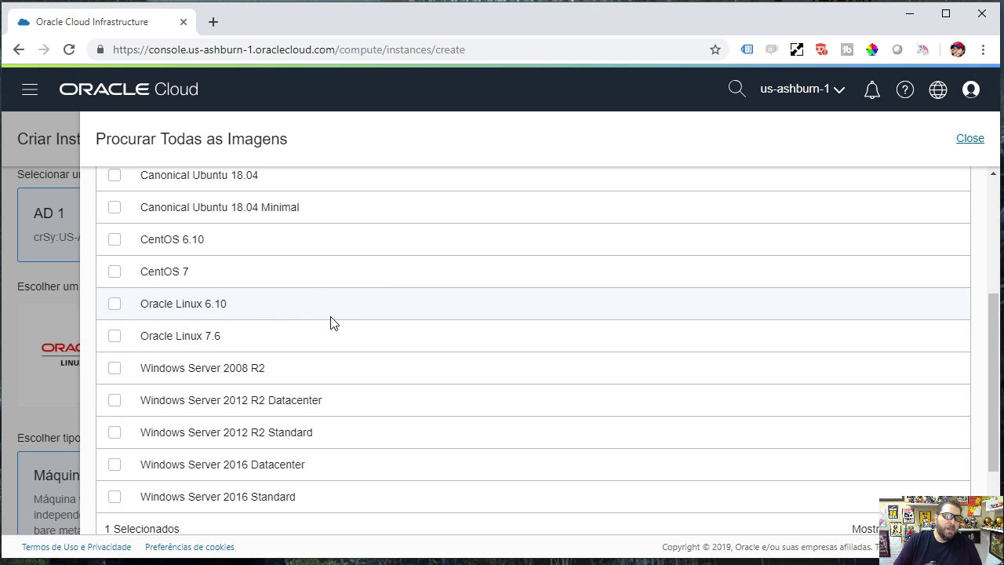
{"action": "scroll", "coordinate": [332, 323], "scroll_direction": "down", "scroll_amount": 2}
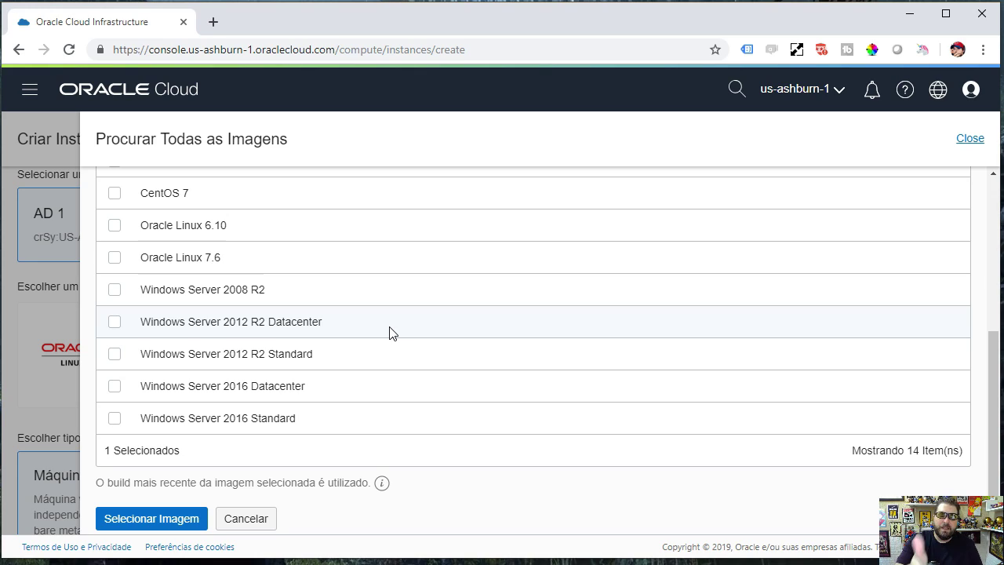
{"action": "scroll", "coordinate": [394, 342], "scroll_direction": "up", "scroll_amount": 5}
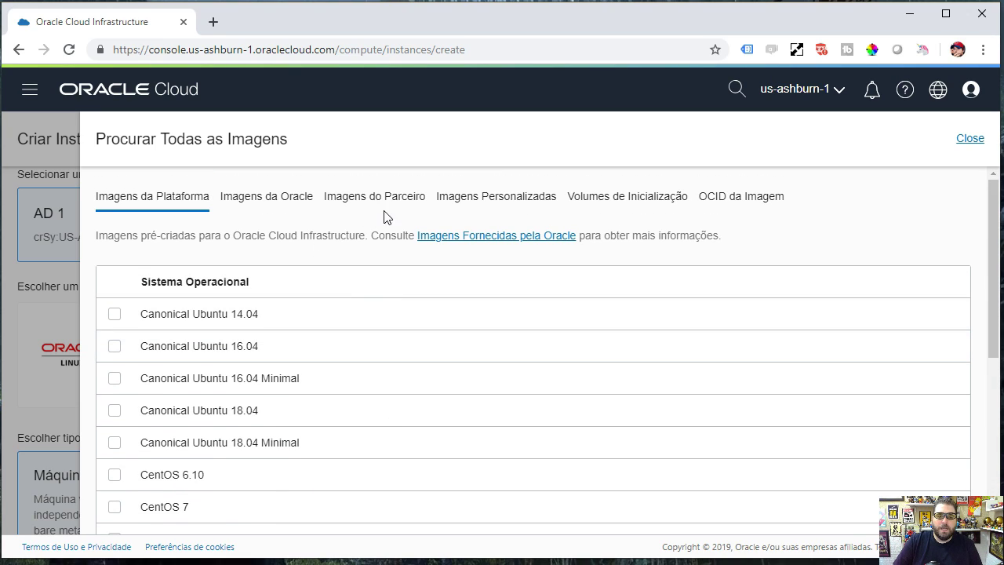
Select "GitLab CE Certified by Bitnami" among the partner images.
{"action": "left_click", "coordinate": [375, 199]}
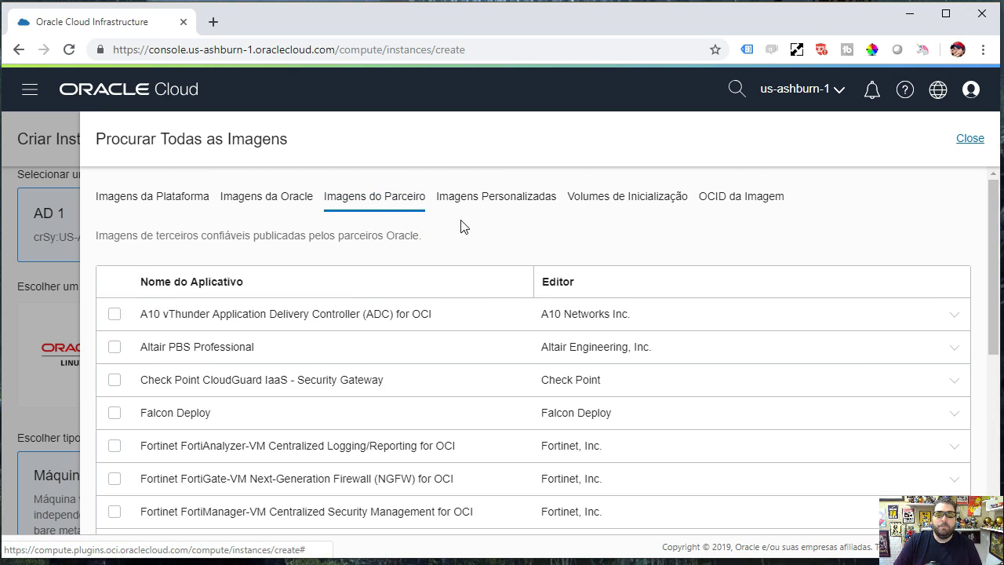
{"action": "scroll", "coordinate": [390, 330], "scroll_direction": "down", "scroll_amount": 1}
{"action": "scroll", "coordinate": [392, 329], "scroll_direction": "down", "scroll_amount": 1}
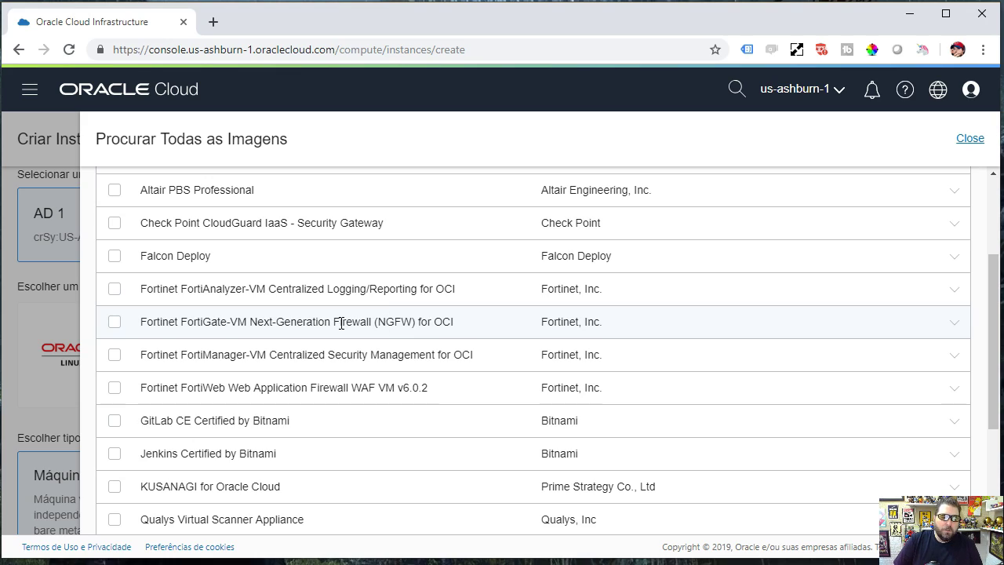
{"action": "left_click", "coordinate": [115, 423]}
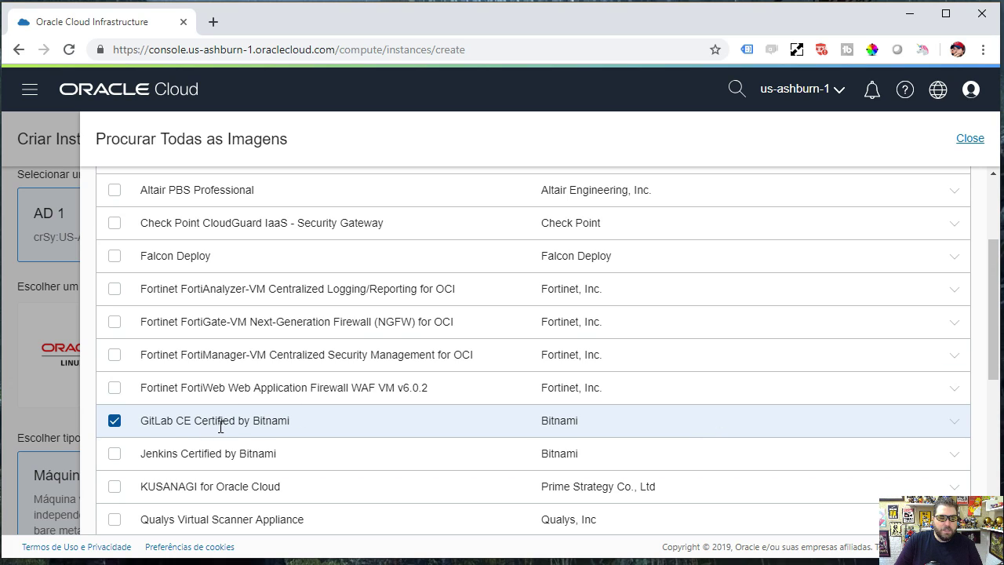
Accept the Oracle terms of use and partner terms and conditions, and apply the selected GitLab image to the instance.
{"action": "scroll", "coordinate": [553, 357], "scroll_direction": "down", "scroll_amount": 3}
{"action": "scroll", "coordinate": [554, 357], "scroll_direction": "down", "scroll_amount": 2}
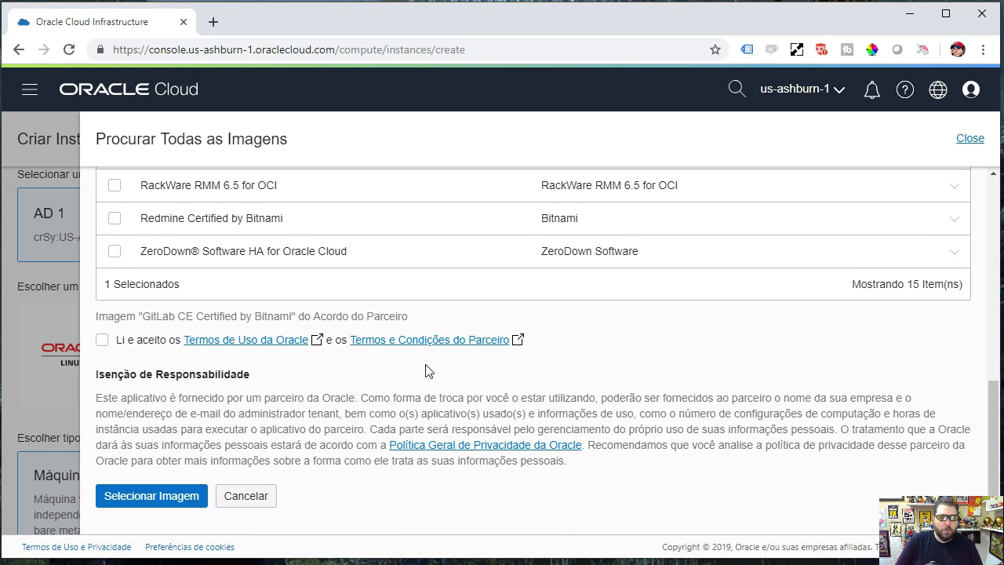
{"action": "left_click", "coordinate": [103, 341]}
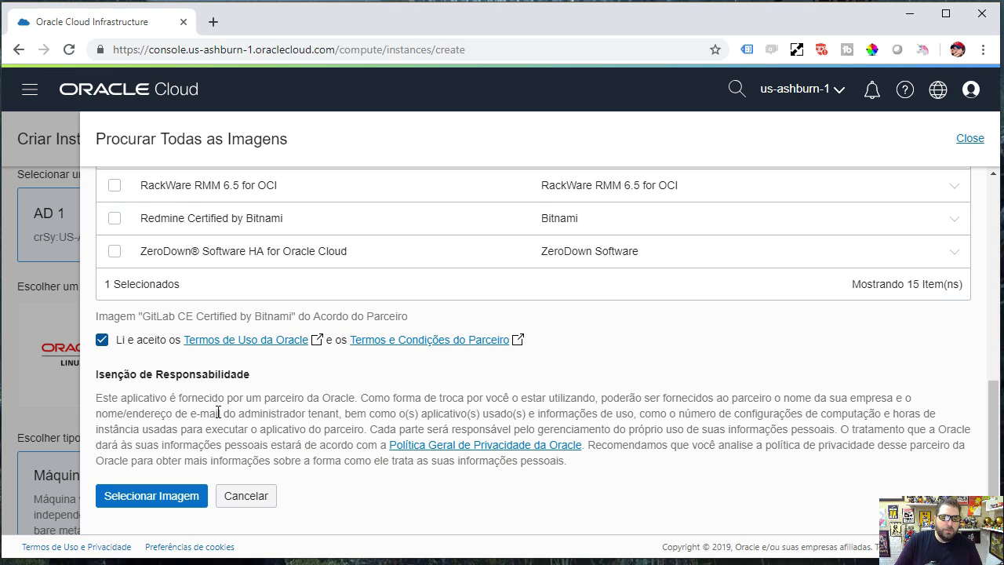
{"action": "left_click", "coordinate": [151, 498]}
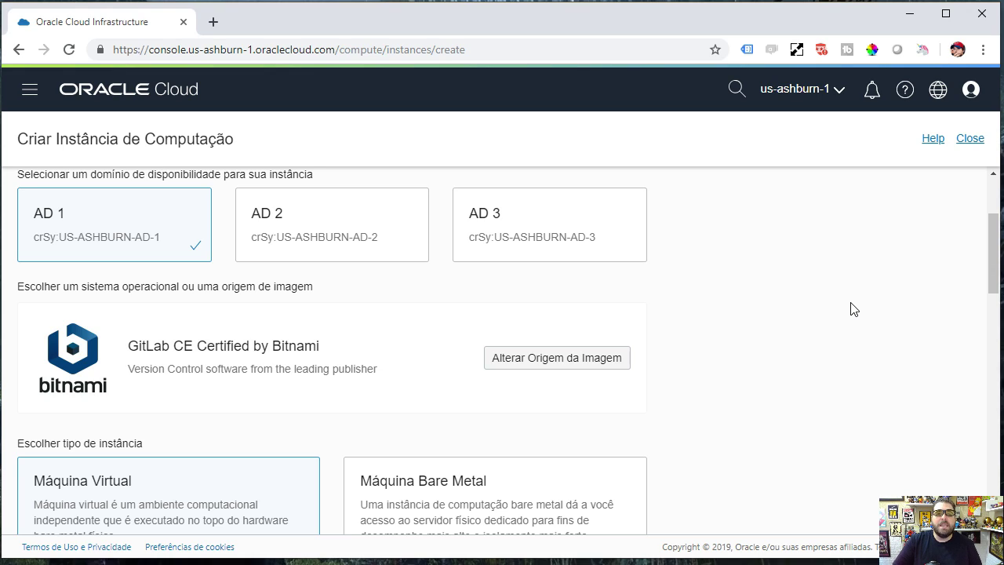
Switch the instance's SSH key setting to pasted keys and paste the public SSH key.
{"action": "scroll", "coordinate": [397, 332], "scroll_direction": "down", "scroll_amount": 3}
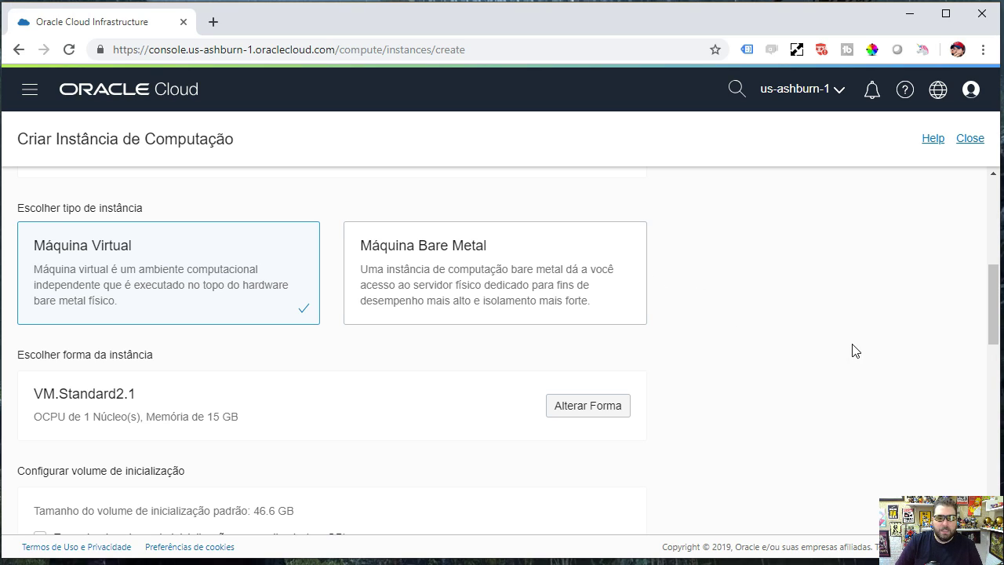
{"action": "scroll", "coordinate": [769, 307], "scroll_direction": "down", "scroll_amount": 7}
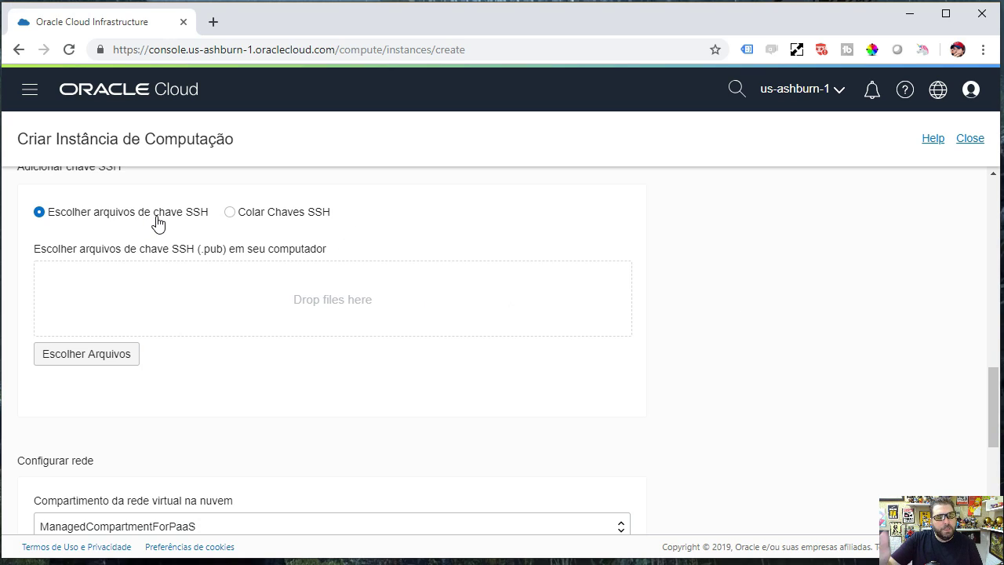
{"action": "left_click", "coordinate": [279, 217]}
{"action": "left_click", "coordinate": [151, 275]}
{"action": "key", "text": "ctrl+v"}
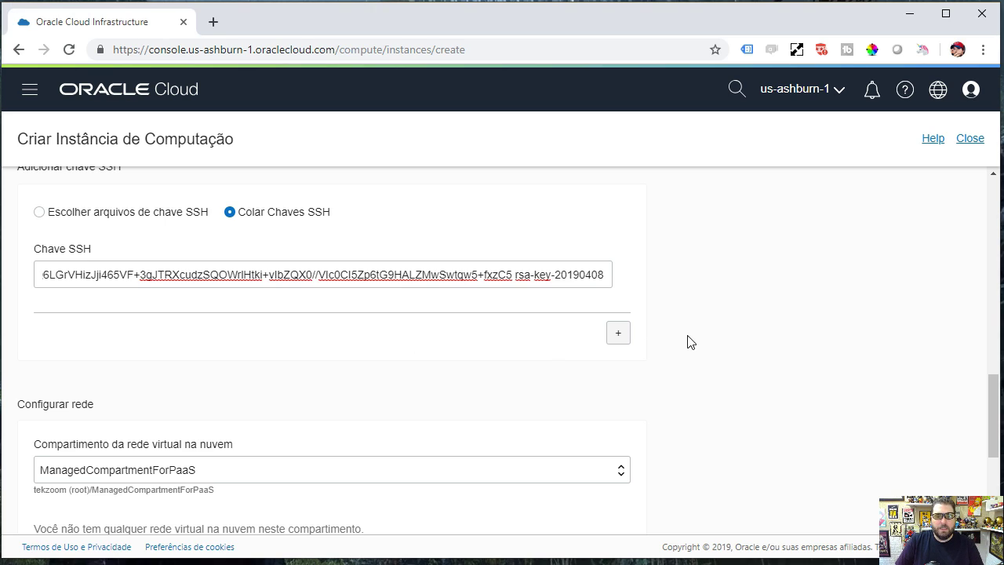
Create the compute instance, keeping the preset network configuration and leaving the new virtual network's name blank.
{"action": "scroll", "coordinate": [710, 349], "scroll_direction": "down", "scroll_amount": 2}
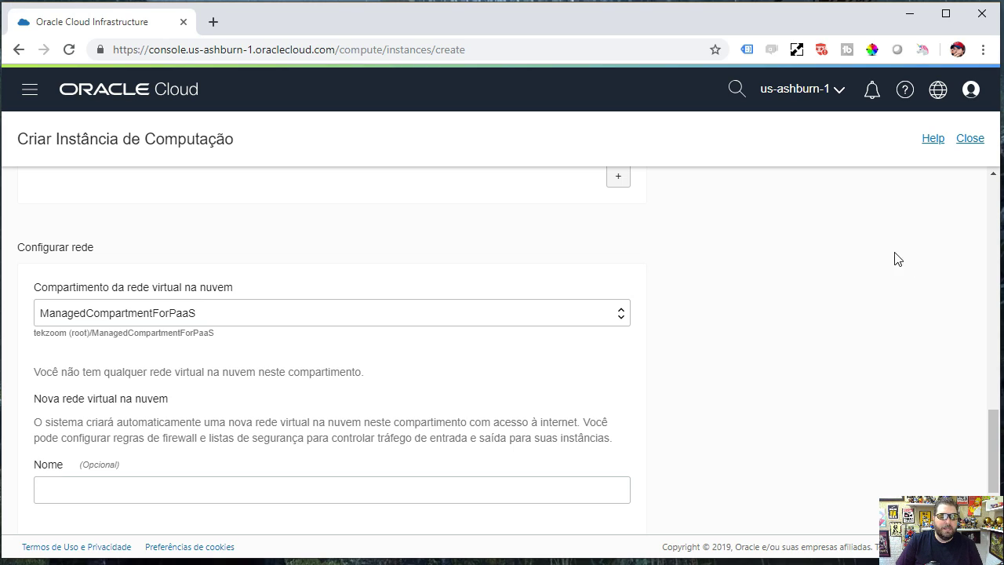
{"action": "scroll", "coordinate": [801, 335], "scroll_direction": "down", "scroll_amount": 1}
{"action": "scroll", "coordinate": [801, 335], "scroll_direction": "down", "scroll_amount": 1}
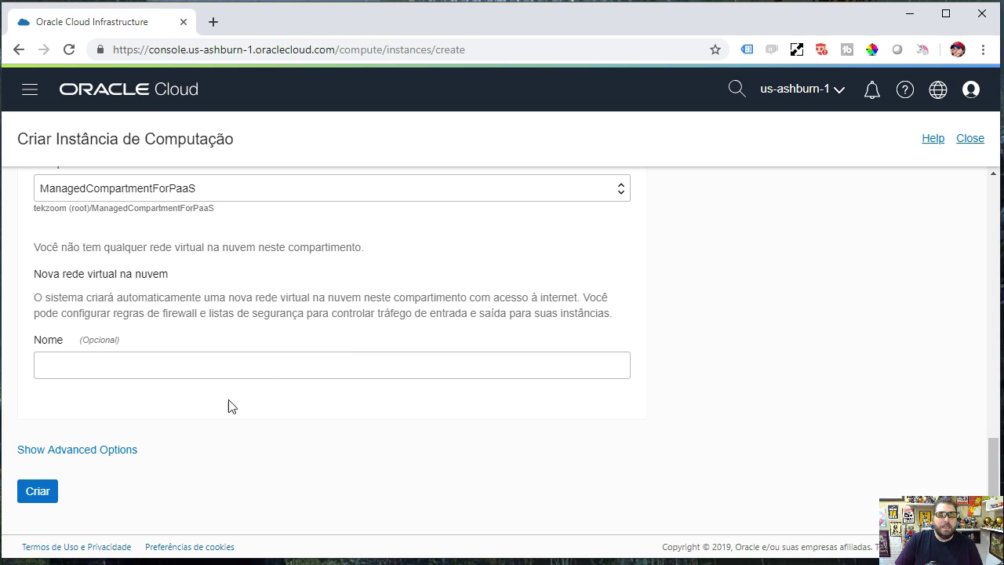
{"action": "left_click", "coordinate": [38, 492]}
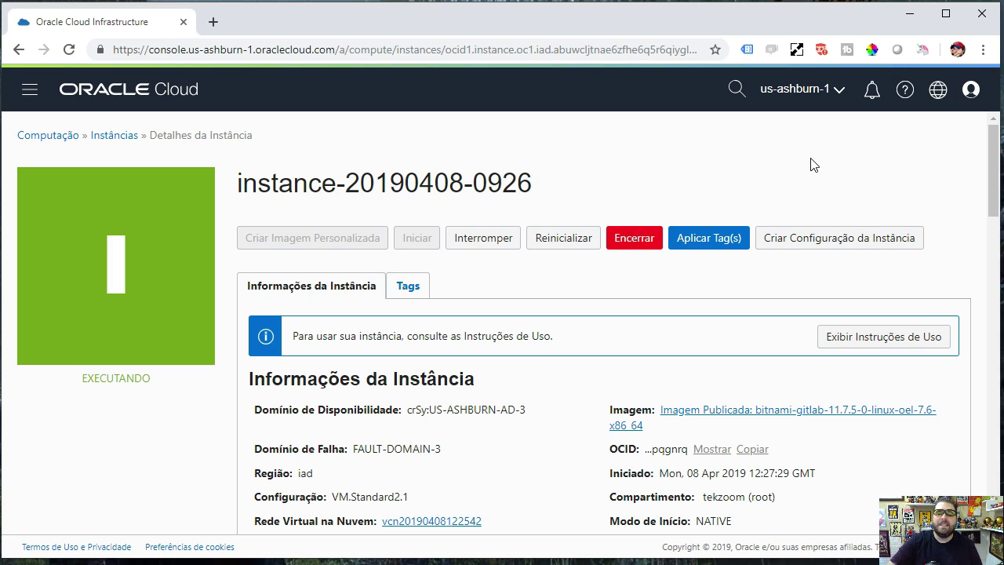
Examine the new instance's details, including its primary VNIC addresses and its CPU, memory, disk and network metrics charts.
{"action": "scroll", "coordinate": [801, 200], "scroll_direction": "down", "scroll_amount": 3}
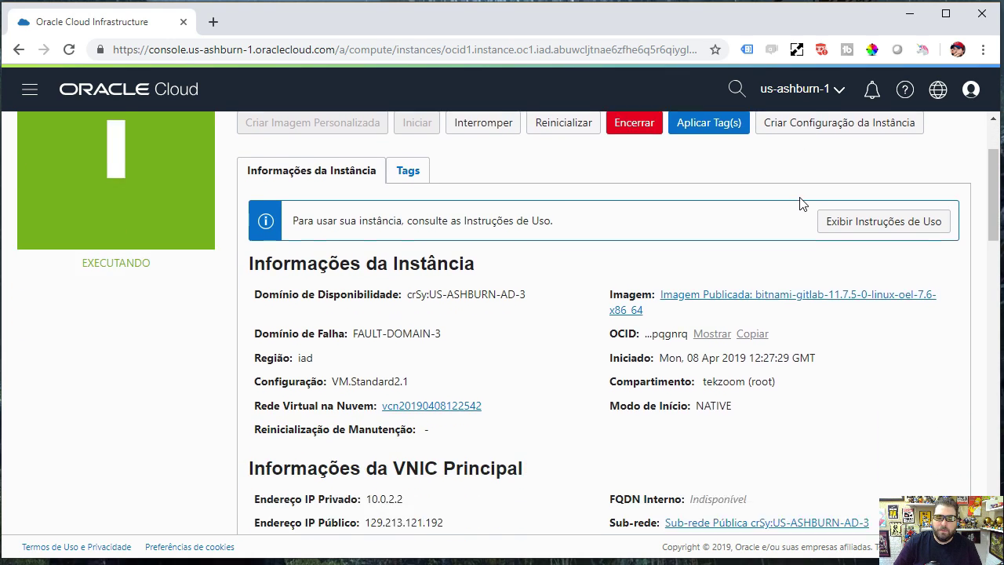
{"action": "left_click_drag", "start_coordinate": [446, 403], "coordinate": [350, 404]}
{"action": "left_click_drag", "start_coordinate": [418, 380], "coordinate": [324, 386]}
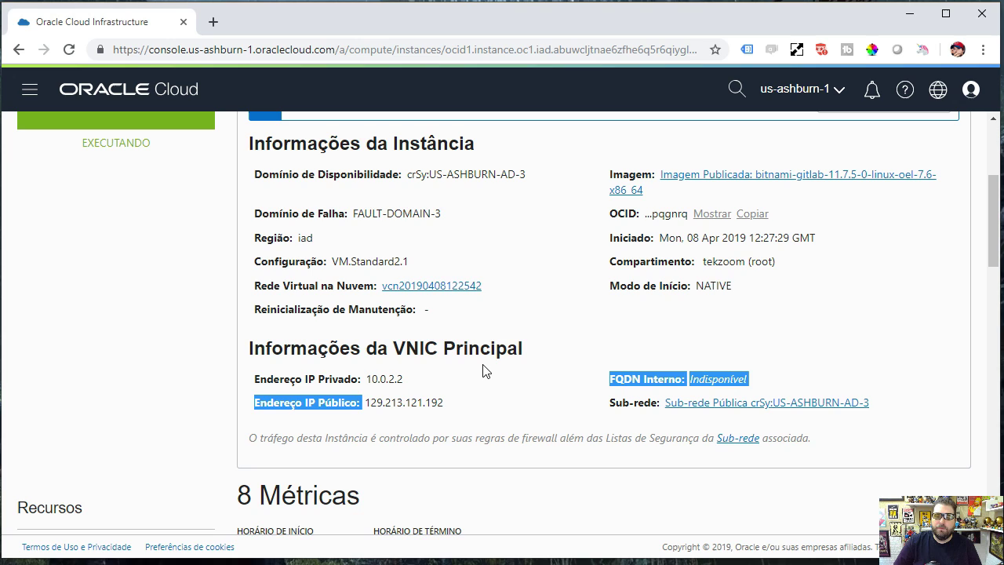
{"action": "left_click", "coordinate": [556, 361]}
{"action": "scroll", "coordinate": [556, 361], "scroll_direction": "down", "scroll_amount": 3}
{"action": "left_click", "coordinate": [550, 351]}
{"action": "scroll", "coordinate": [641, 287], "scroll_direction": "down", "scroll_amount": 5}
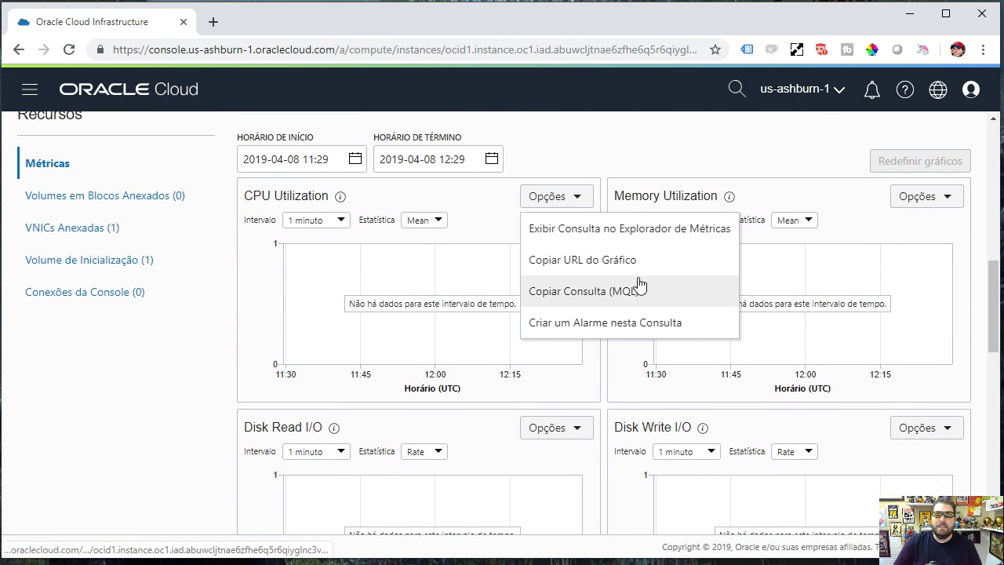
{"action": "scroll", "coordinate": [326, 390], "scroll_direction": "down", "scroll_amount": 2}
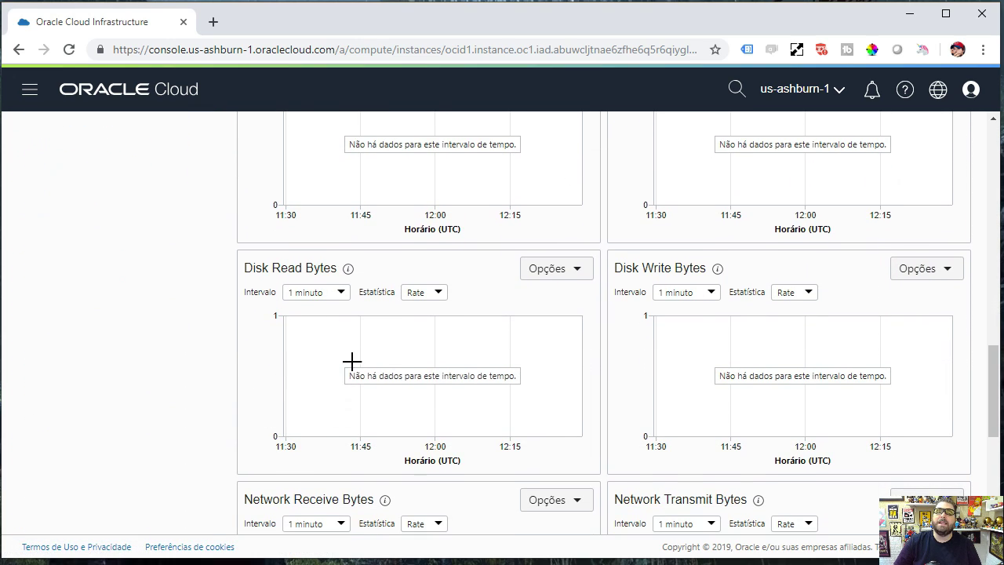
{"action": "scroll", "coordinate": [491, 358], "scroll_direction": "down", "scroll_amount": 3}
{"action": "scroll", "coordinate": [491, 387], "scroll_direction": "down", "scroll_amount": 2}
{"action": "scroll", "coordinate": [494, 385], "scroll_direction": "up", "scroll_amount": 15}
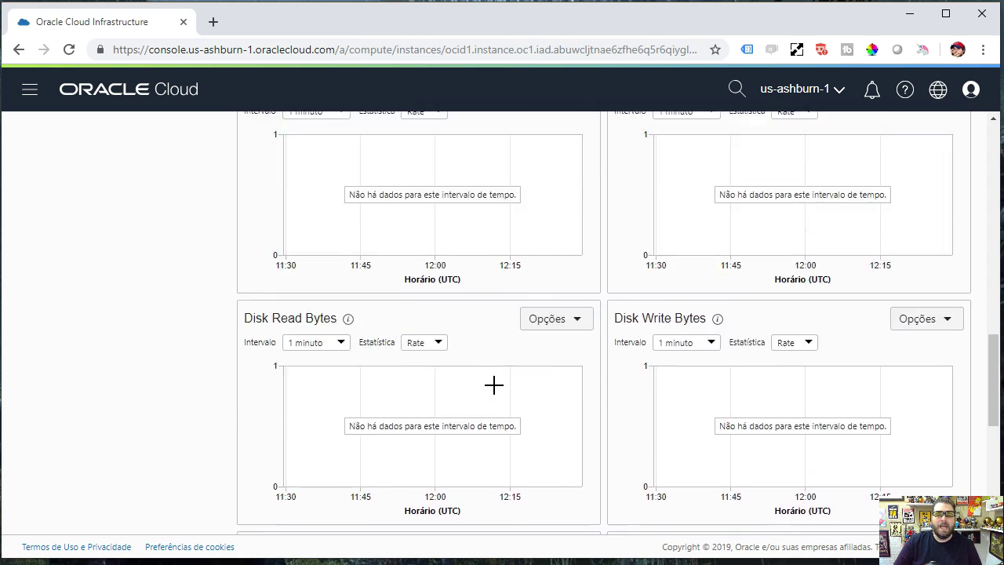